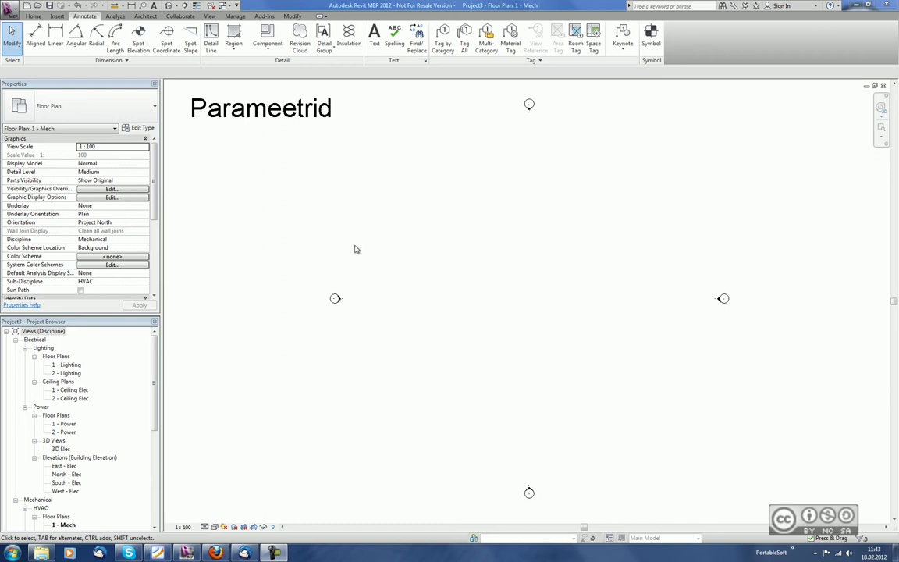
click(234, 16)
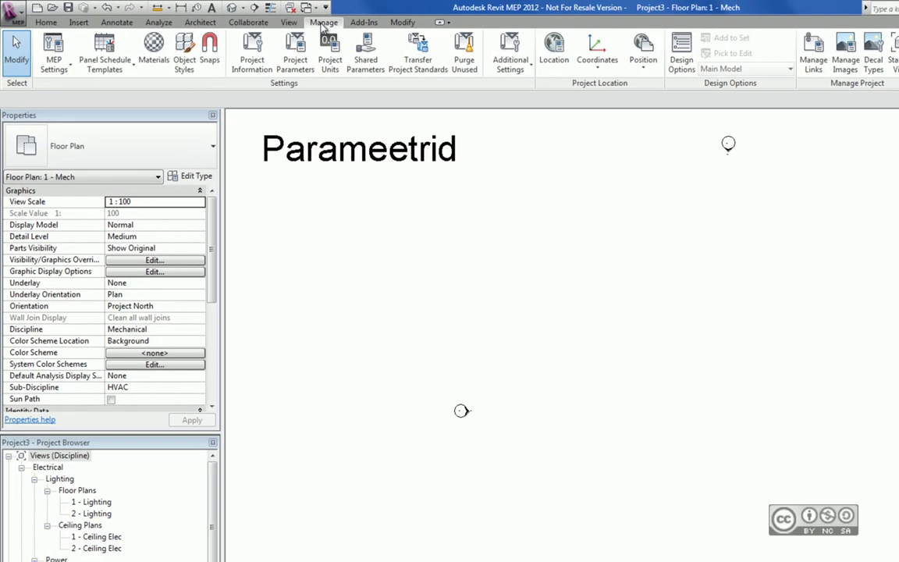
click(295, 53)
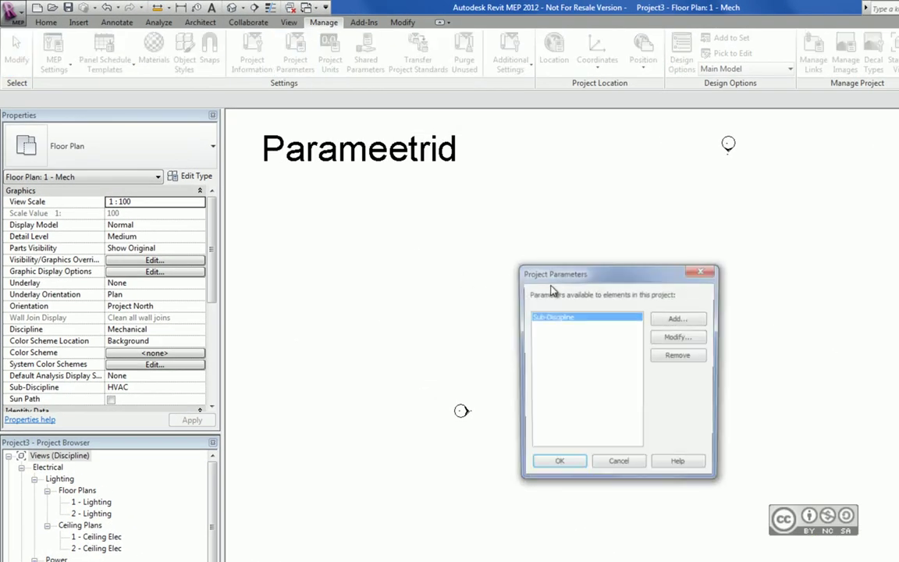
click(678, 316)
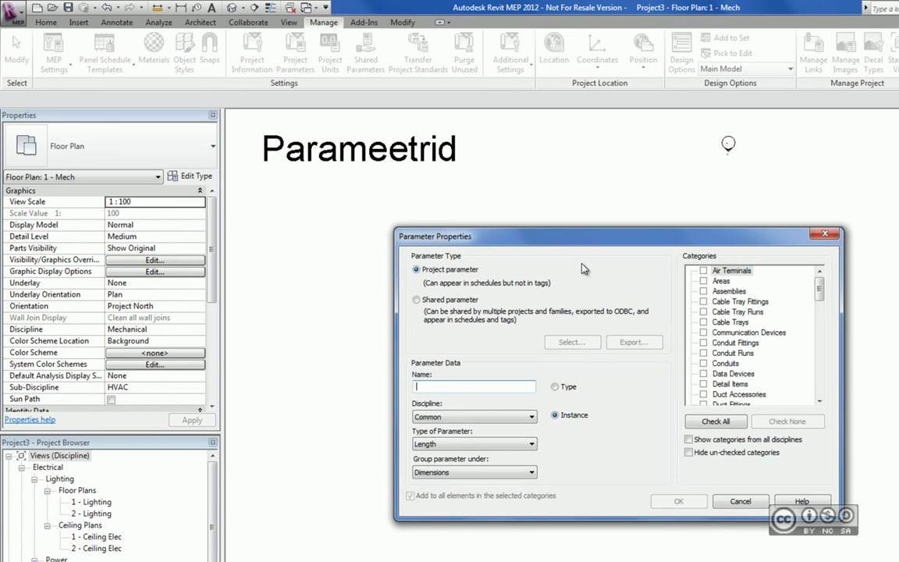
click(739, 501)
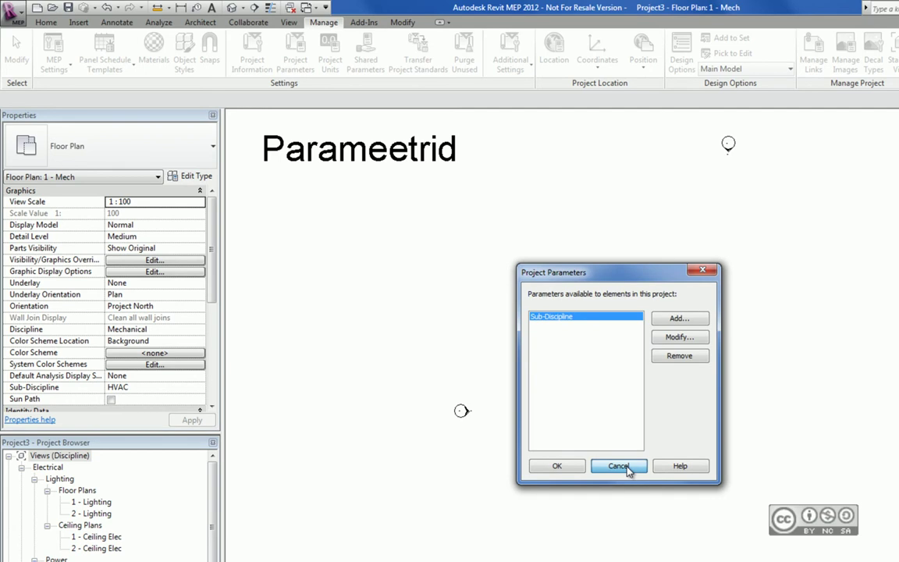
click(628, 466)
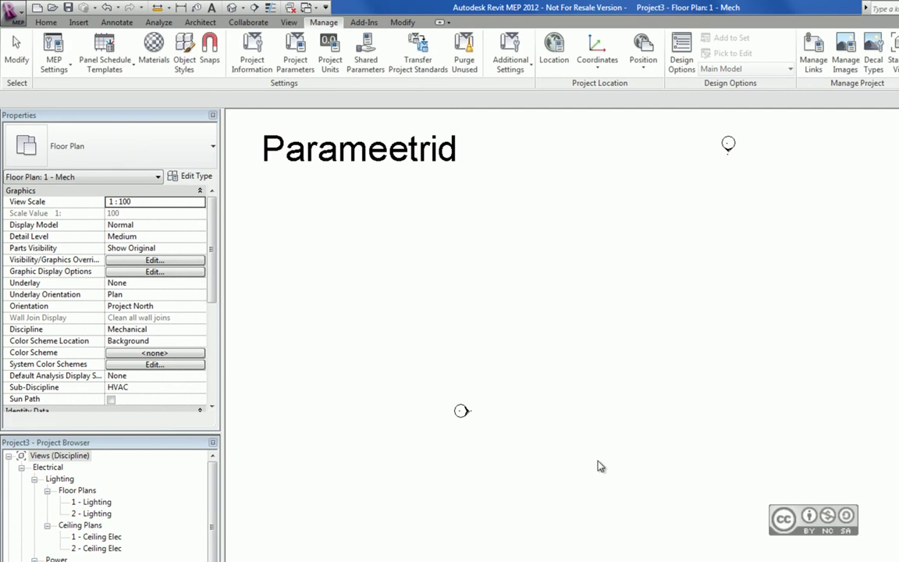
click(528, 319)
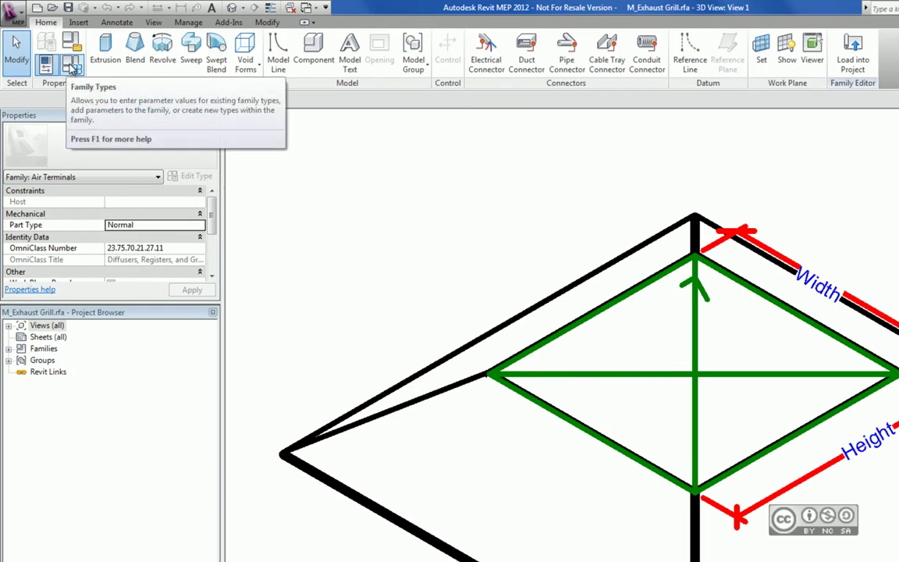
Step: Open Family Types for the M_Exhaust Grill family and start adding a new parameter
click(71, 68)
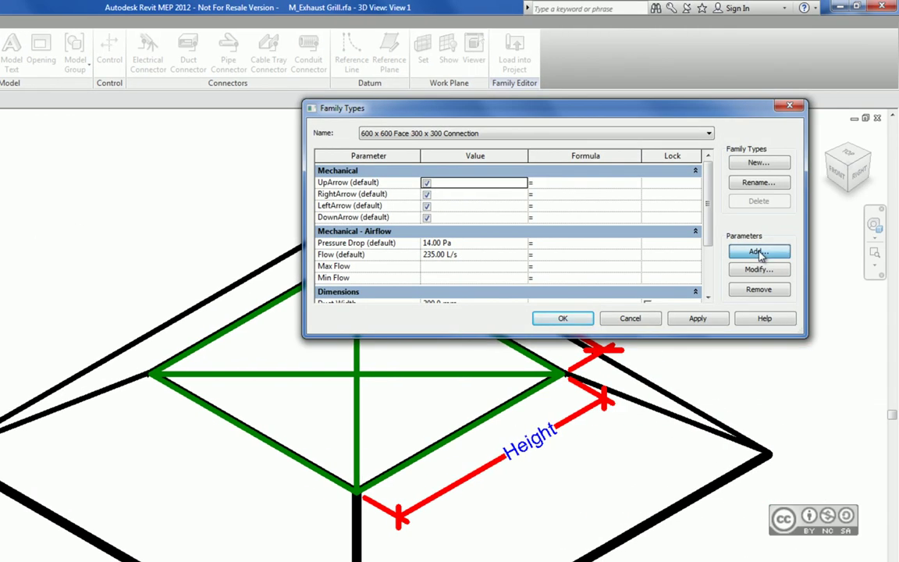
click(758, 251)
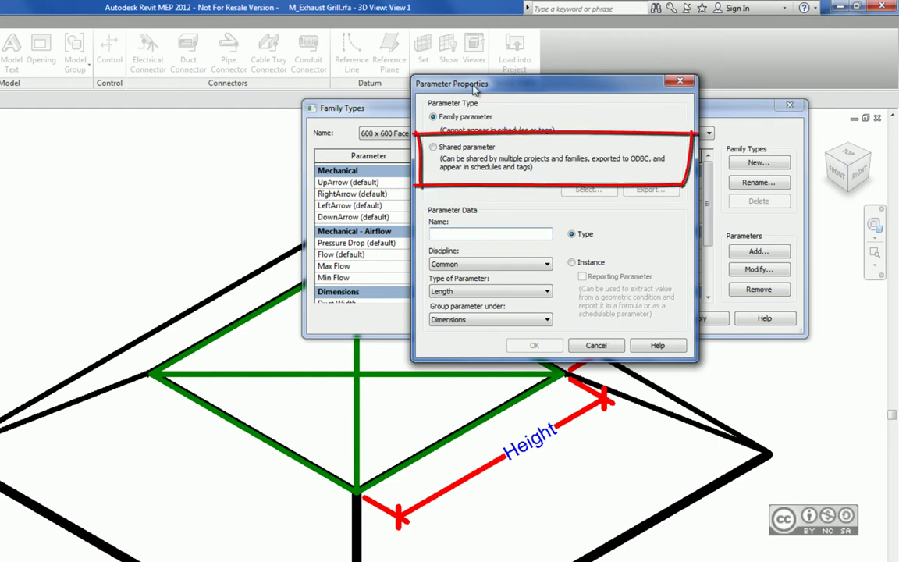
Step: Make the new exhaust grill parameter shared, then load the family back into Project3
click(457, 165)
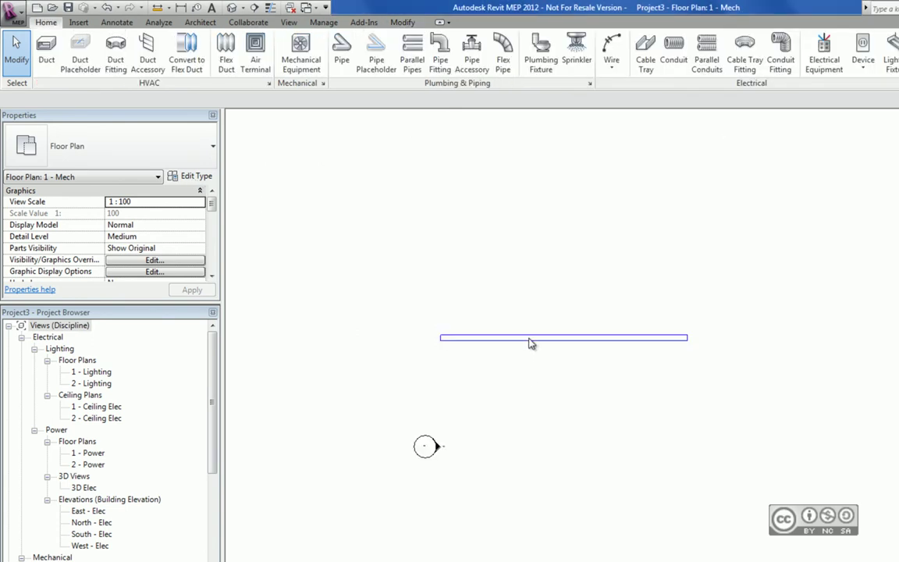
Step: Select the 13300-long, 300 x 300 supply air duct in the 1 - Mech plan
click(529, 340)
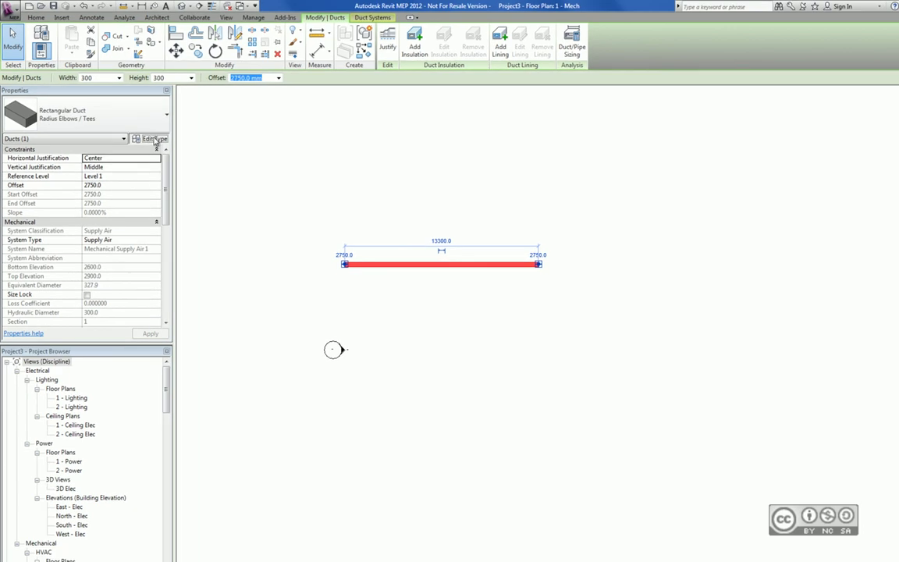
Step: Open Type Properties for the Radius Elbows / Tees duct and list the rectangular duct types
click(154, 138)
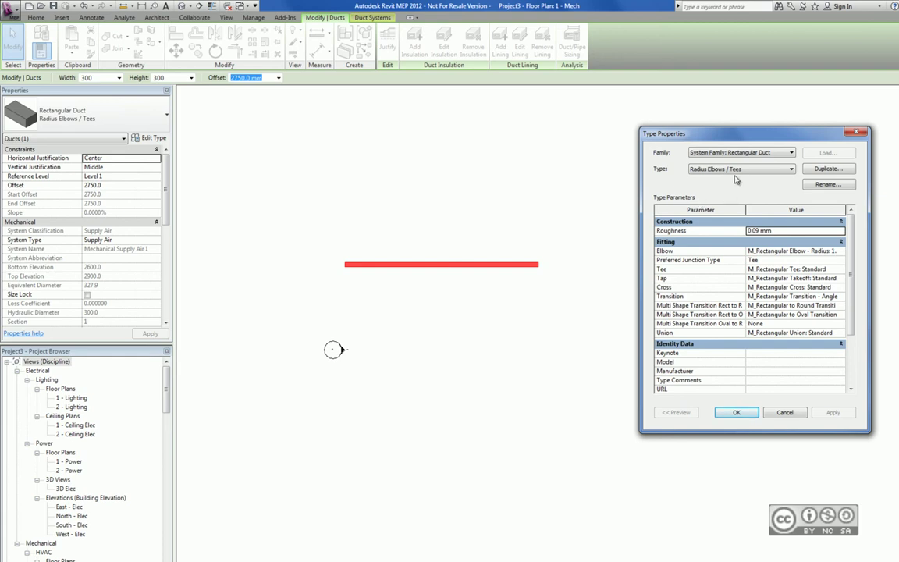
click(768, 170)
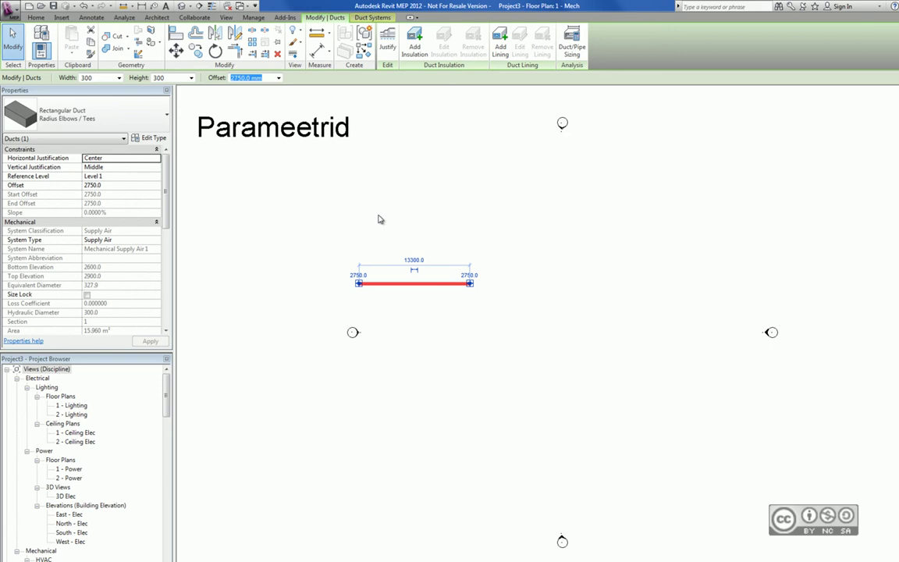
Step: Switch to the Audubon_MEP.rvt {3D} view and select one of its round ducts
click(219, 6)
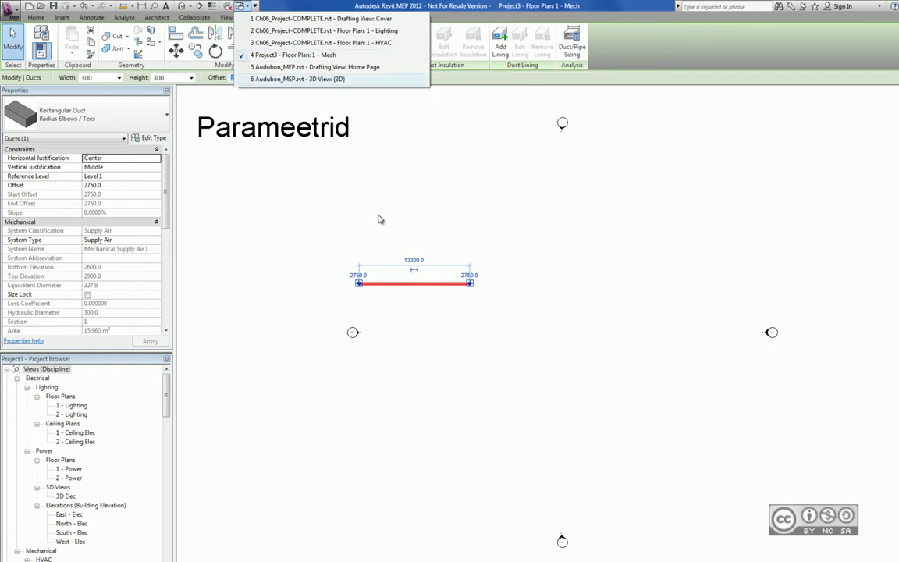
click(302, 76)
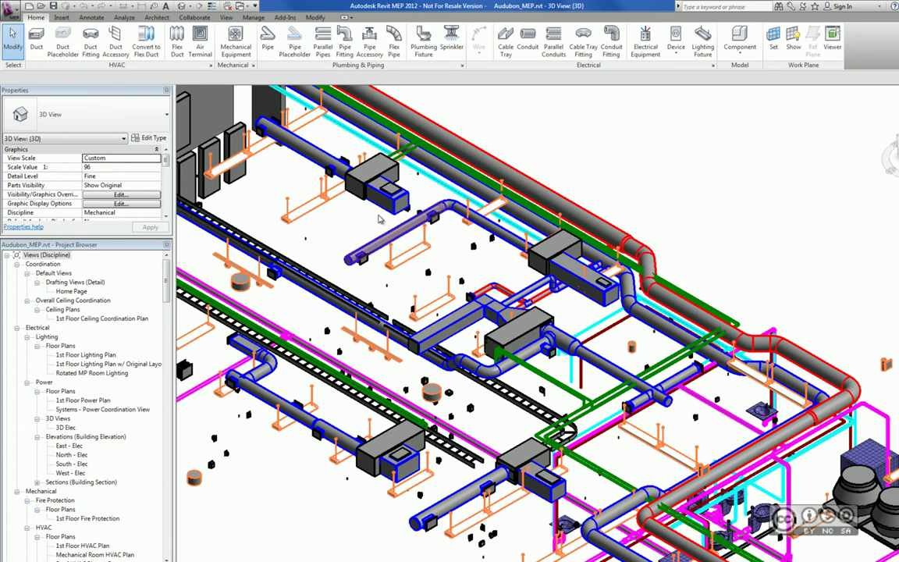
click(378, 216)
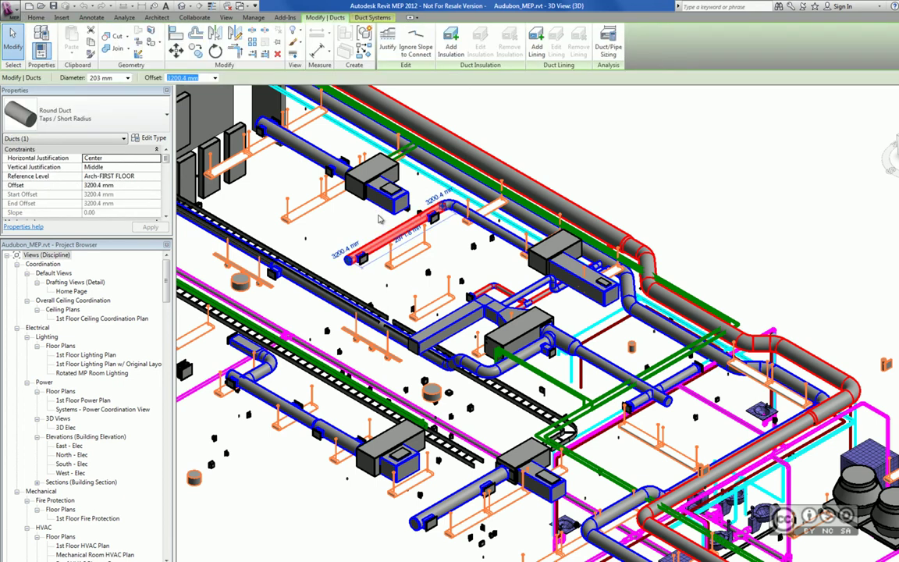
right_click(379, 219)
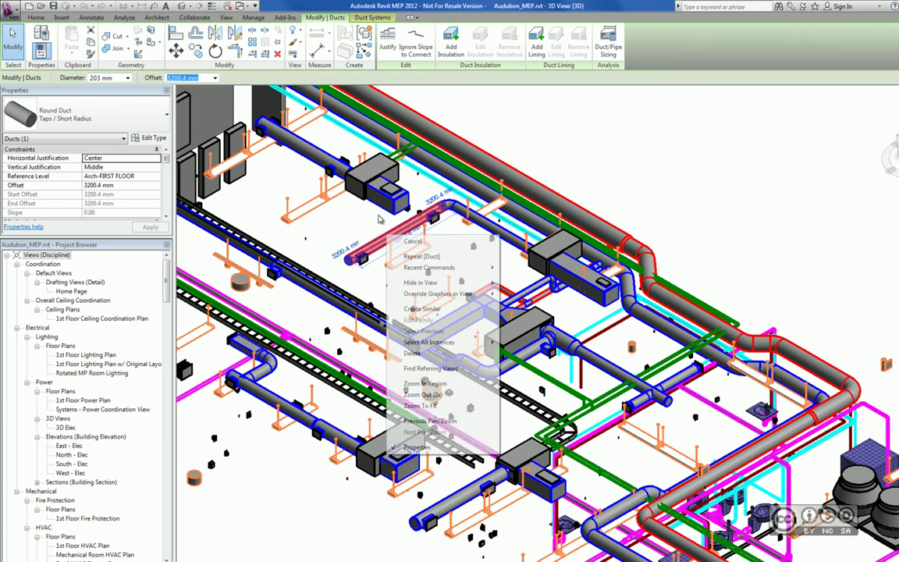
mouse_move(422, 351)
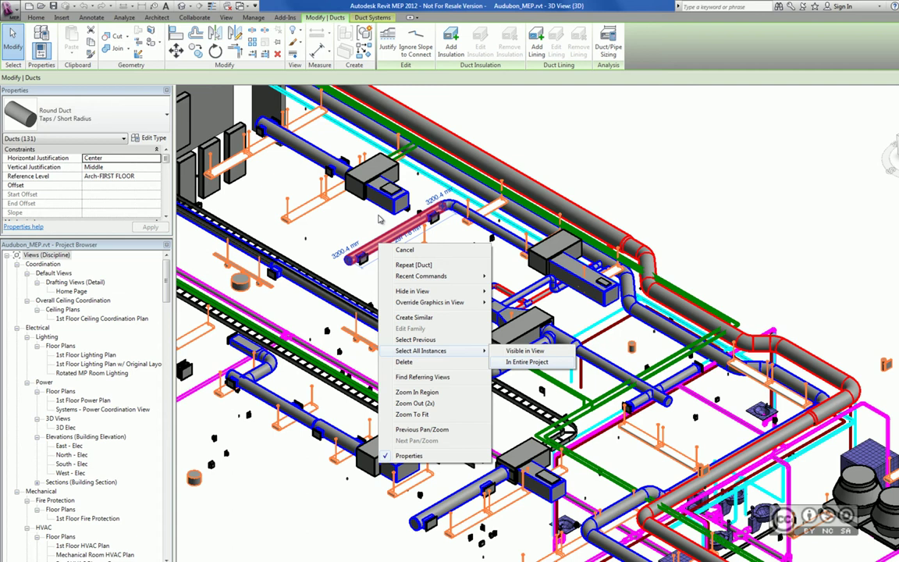
click(380, 219)
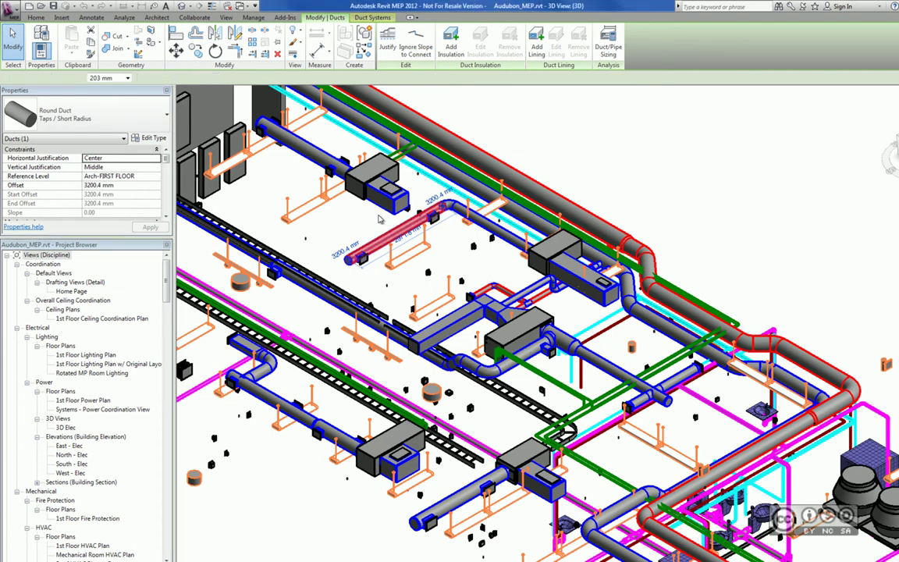
right_click(380, 219)
key(Right)
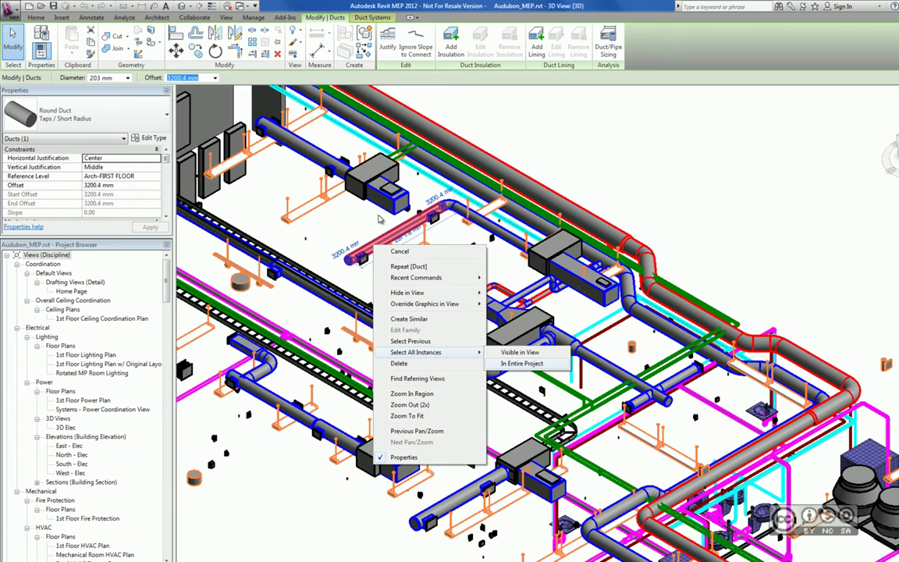
click(380, 220)
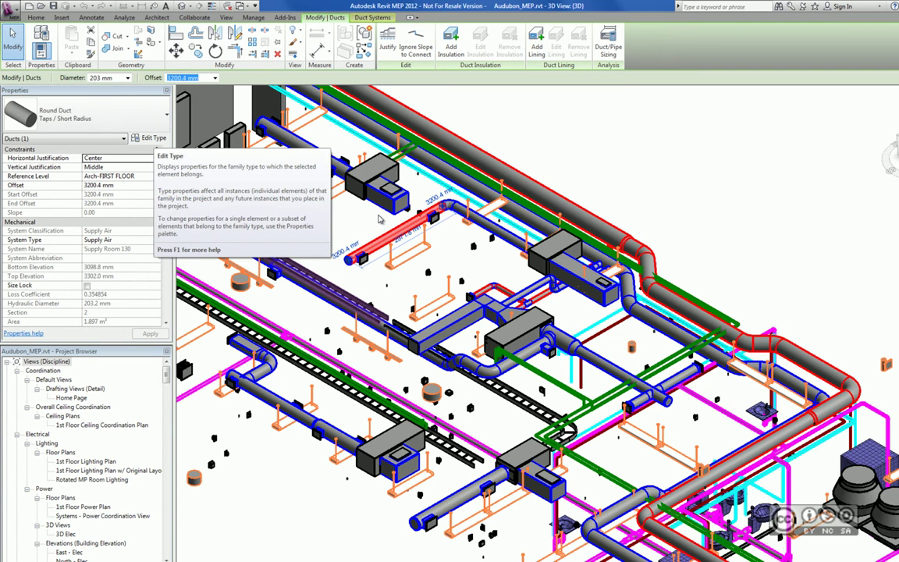
Step: Clear the duct selection and open the emergency pendant light family for editing
key(Escape)
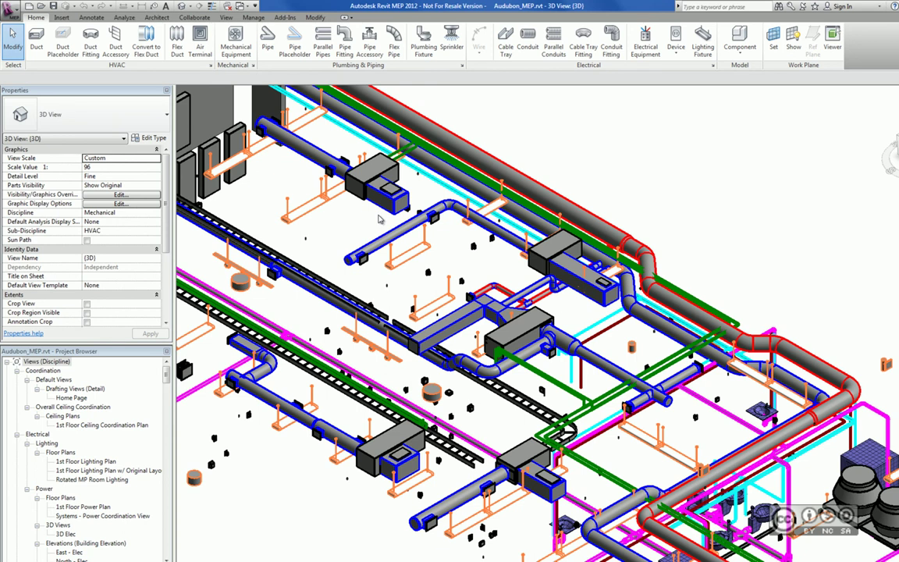
click(380, 227)
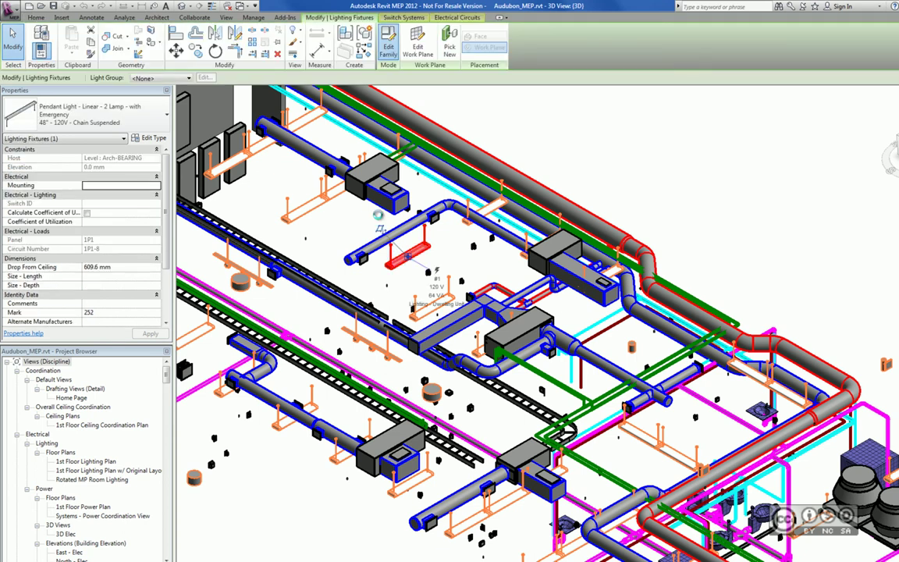
double_click(380, 228)
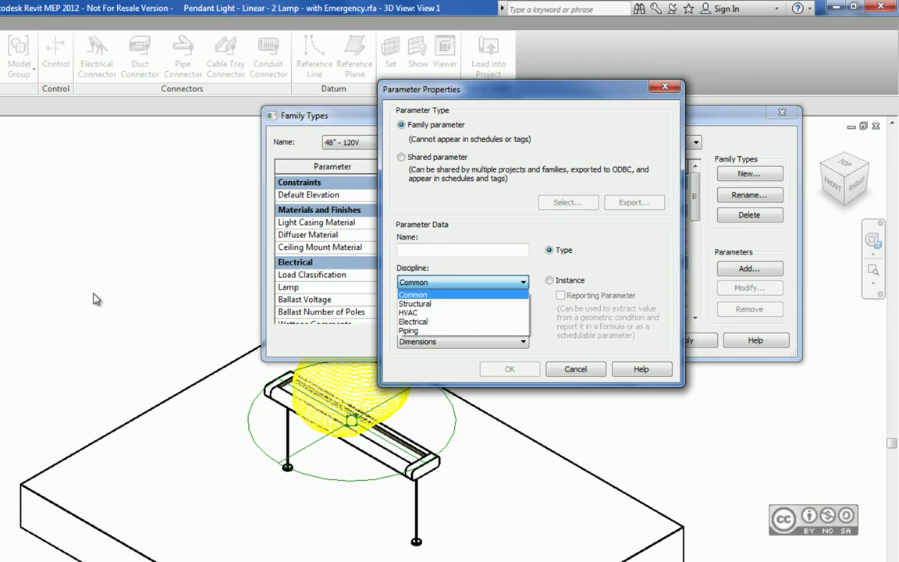
Step: Keep the Common discipline and pick Text from the Type of Parameter list
key(Tab)
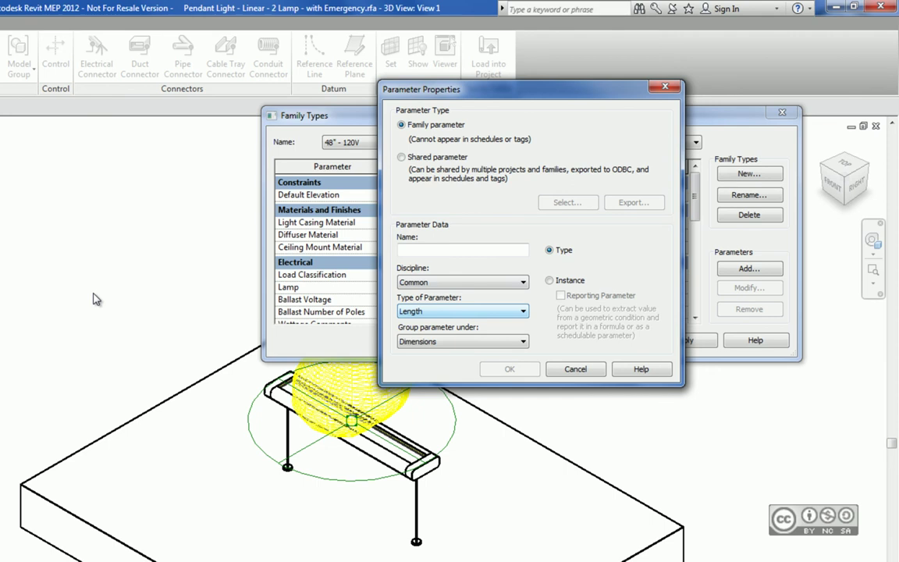
key(alt+Down)
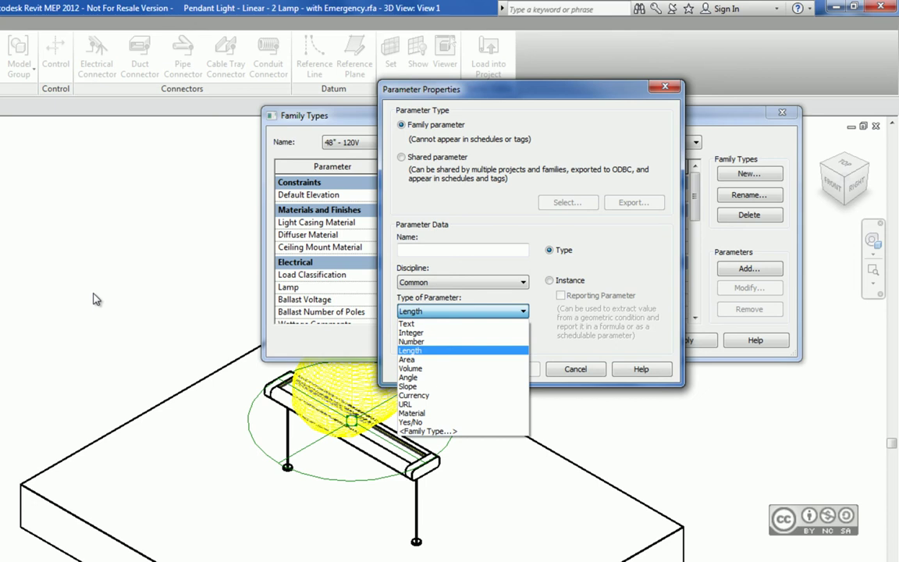
key(End)
key(Home)
key(Down)
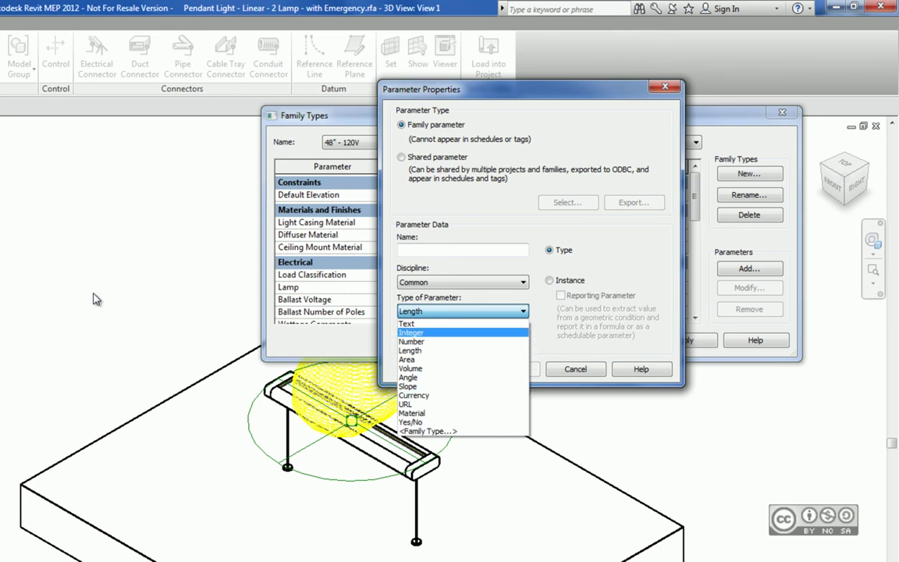
key(Down)
key(Down)
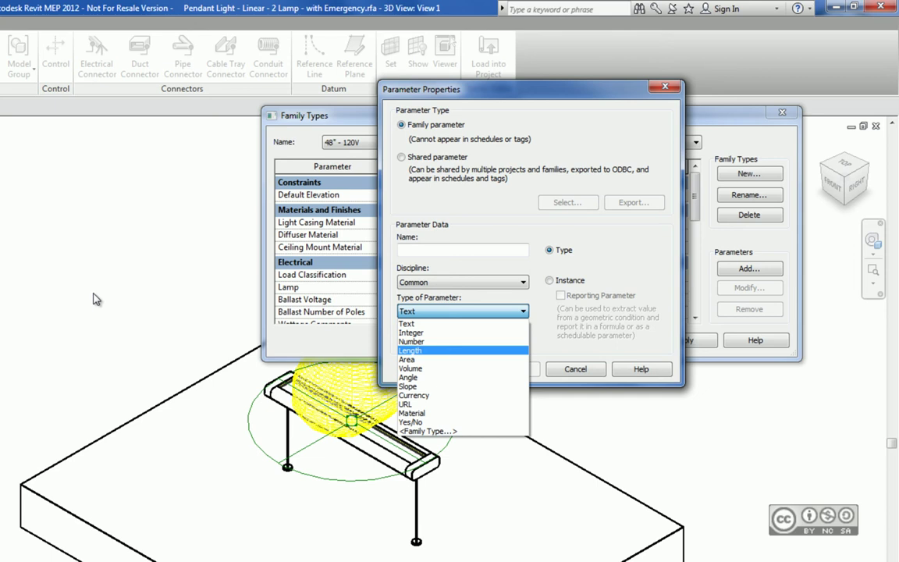
Step: Confirm Text as the parameter type, grouped under Text
click(92, 299)
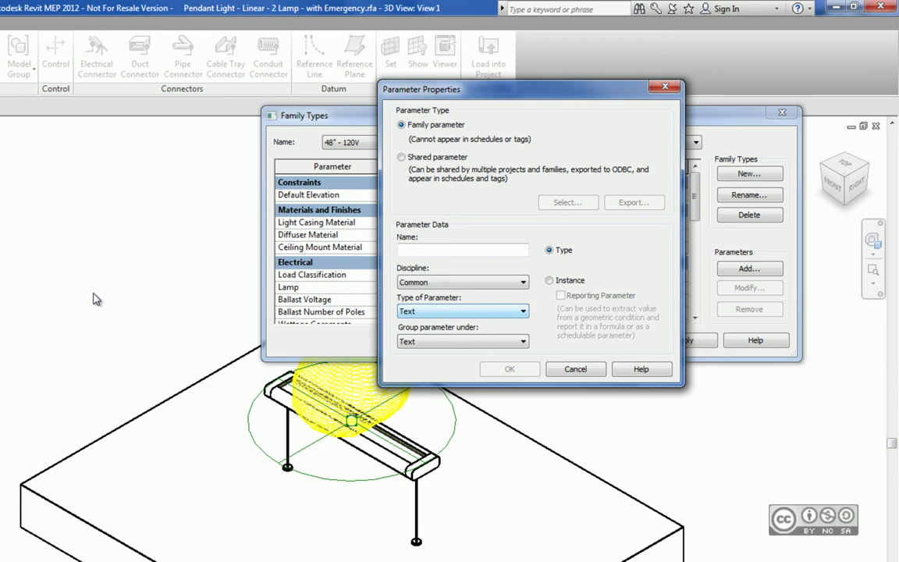
Step: Browse the parameter types up to Integer and back down to Length
key(alt+Down)
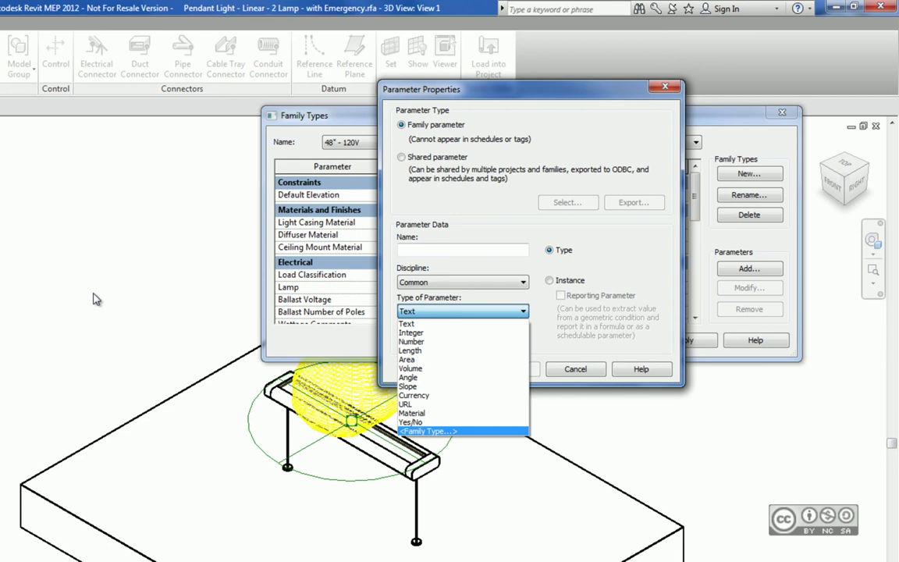
key(Up)
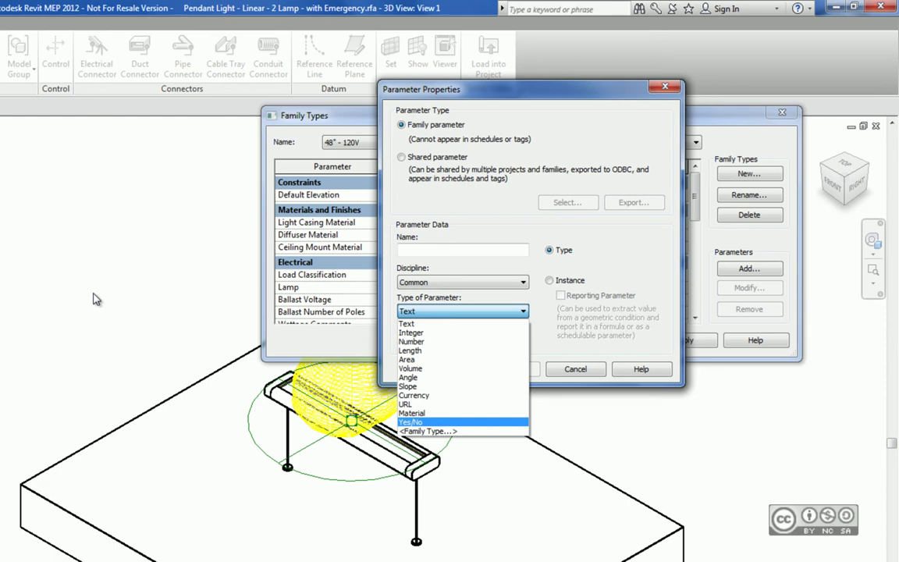
key(Up)
key(Up)
key(Up)
key(Up)
key(Up)
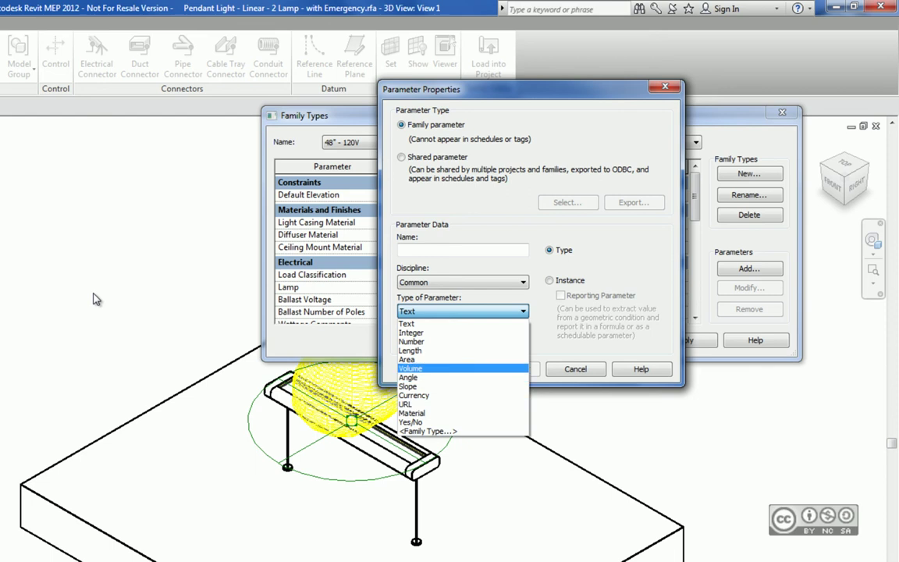
key(Up)
key(Up)
key(Up)
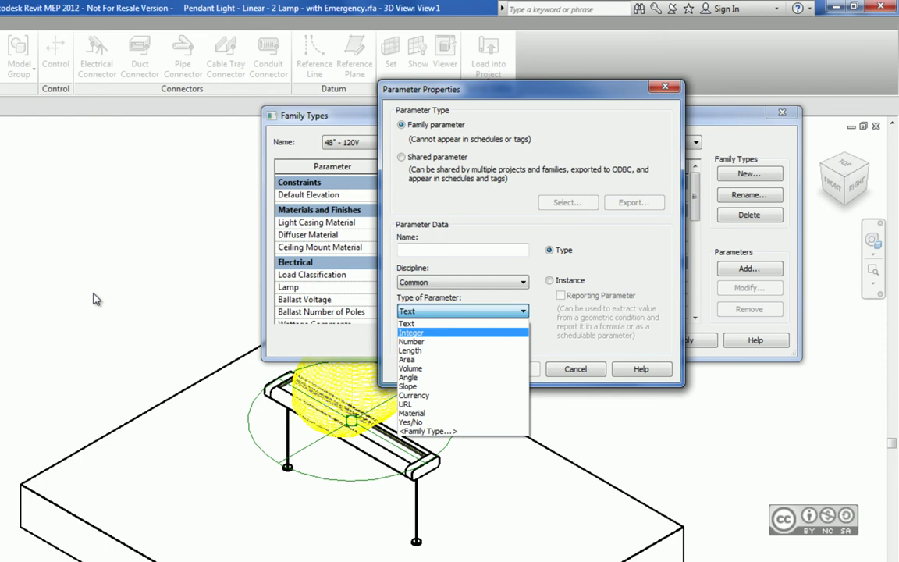
key(Down)
key(Down)
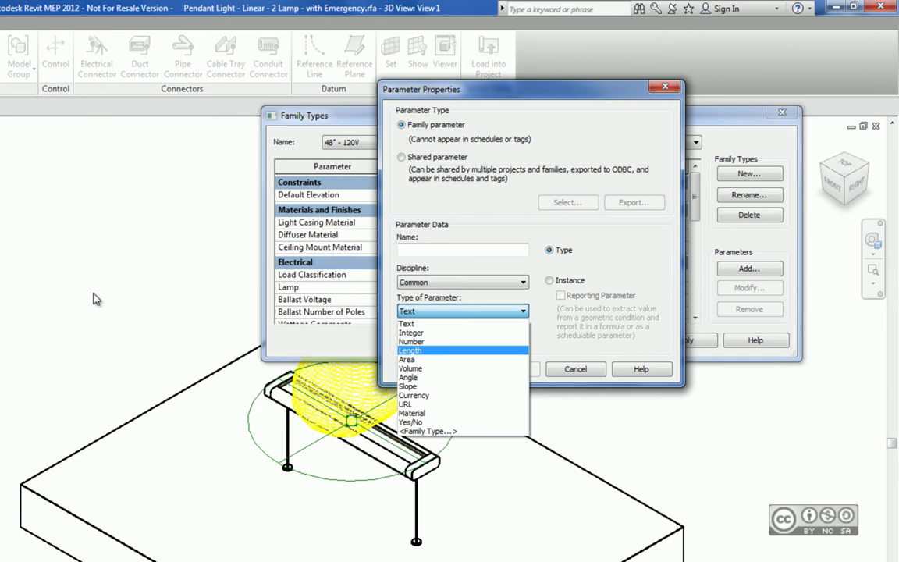
Step: Change the parameter discipline to HVAC, giving a Density type grouped under Mechanical
key(Escape)
key(shift+Tab)
key(alt+Down)
key(Down)
key(Down)
key(Return)
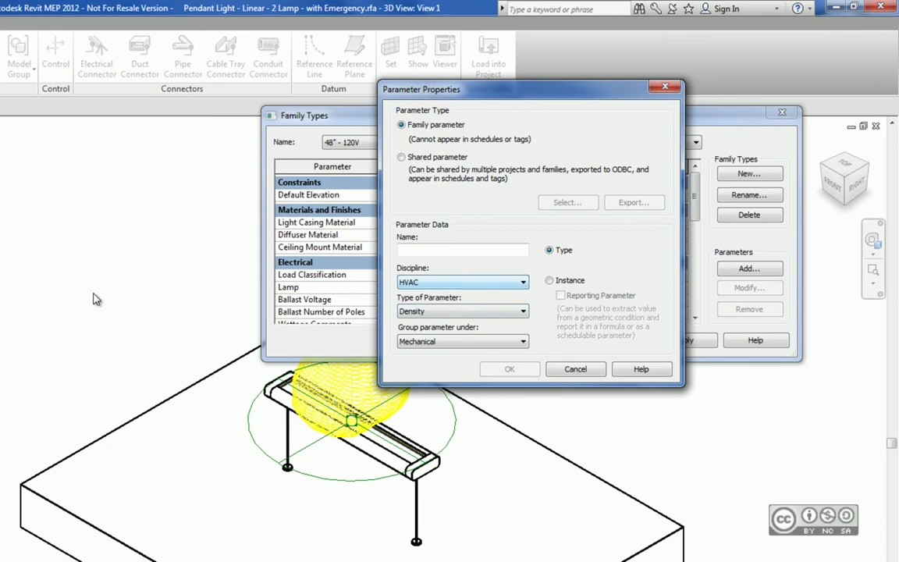
Step: Browse the HVAC parameter types and choose Air Flow
key(Tab)
key(alt+Down)
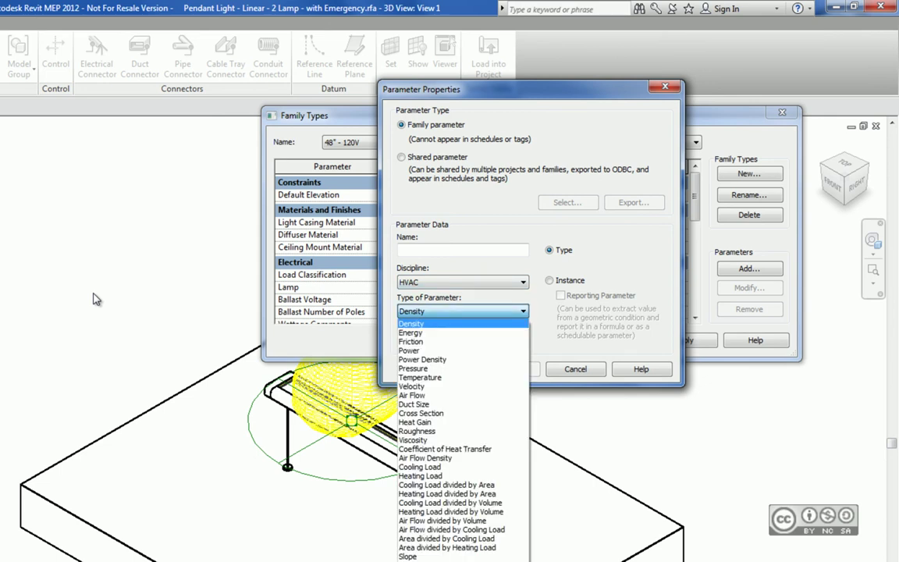
key(a)
key(Return)
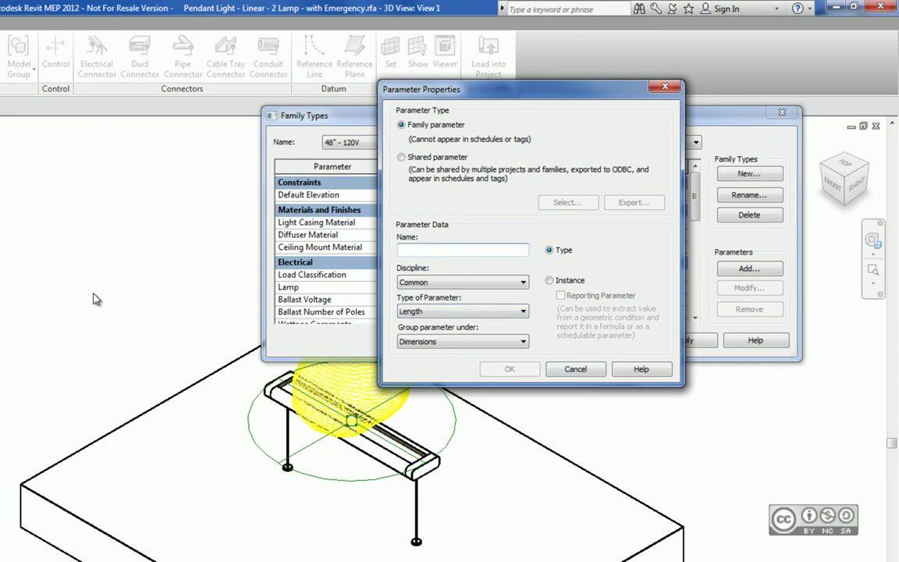
Step: Cancel out of Parameter Properties and Family Types, back to the pendant light family editor
key(Tab)
key(Tab)
key(Tab)
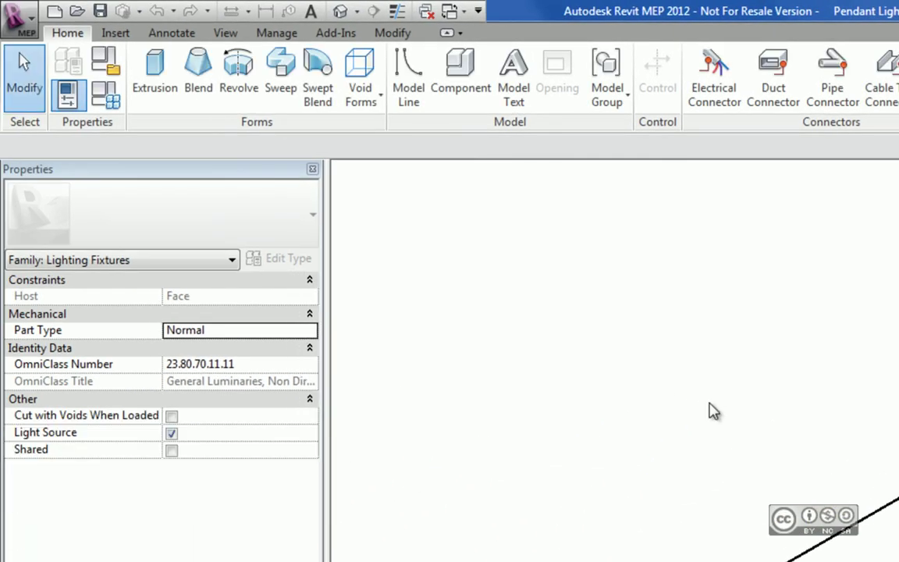
Step: Select an extrusion in the light fixture, then clear the selection
click(712, 410)
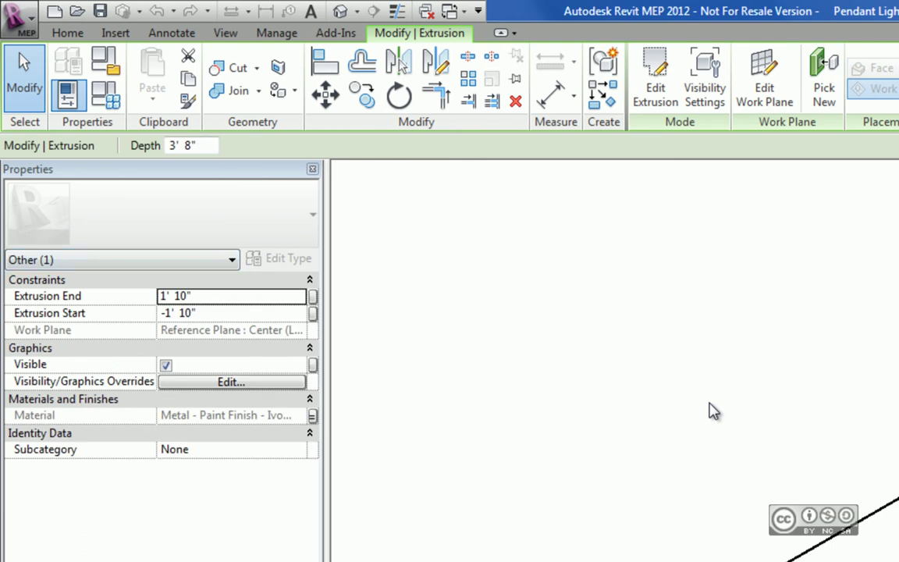
key(Escape)
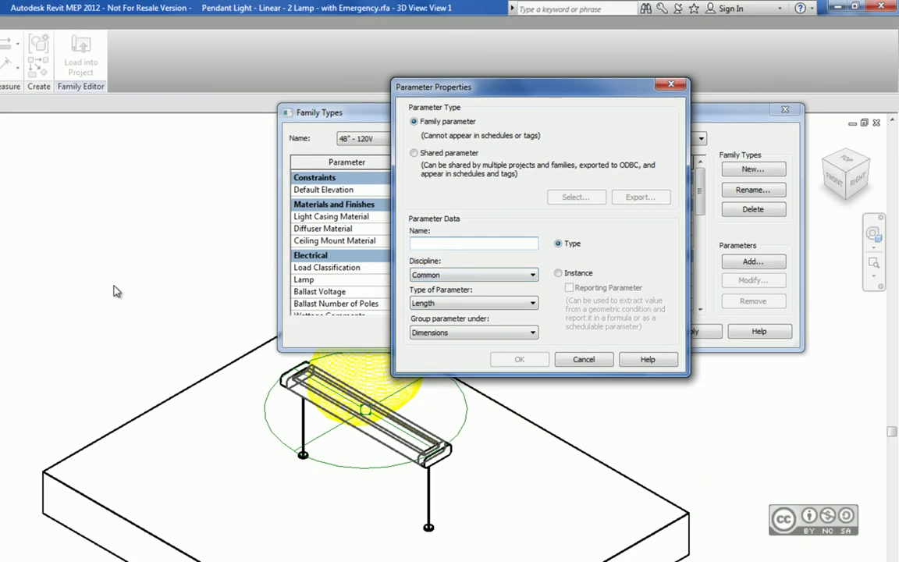
Step: Set the new parameter's discipline to HVAC with Air Flow as its type
key(Tab)
key(alt+Down)
key(Down)
key(Down)
key(Tab)
key(alt+Down)
key(v)
key(Down)
key(Return)
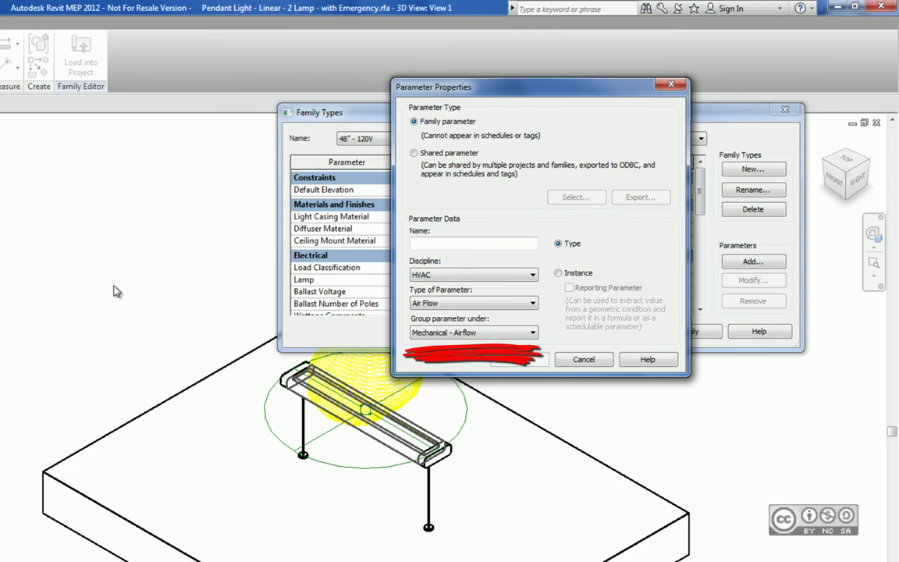
Step: Change the parameter discipline to Electrical and list its parameter types
key(shift+Tab)
key(alt+Down)
key(Down)
key(Return)
key(Tab)
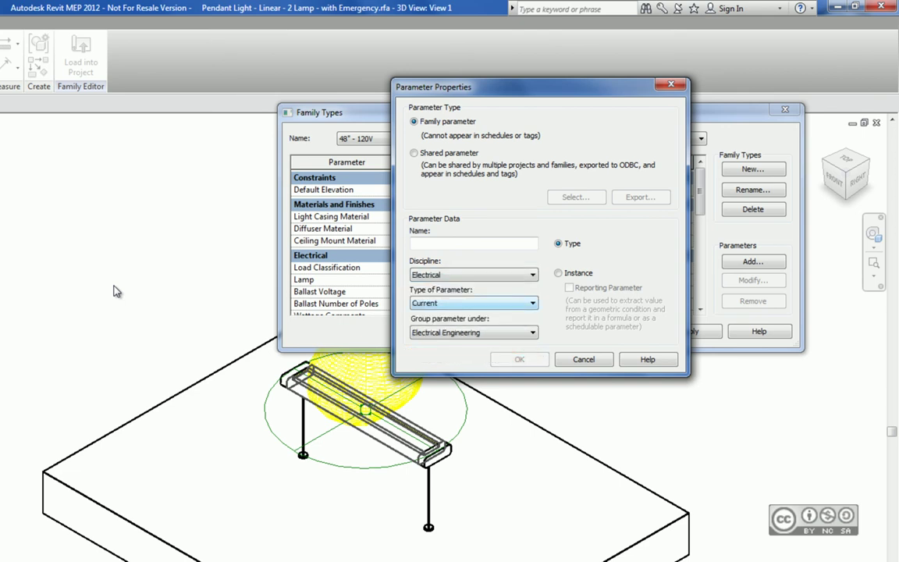
key(alt+Down)
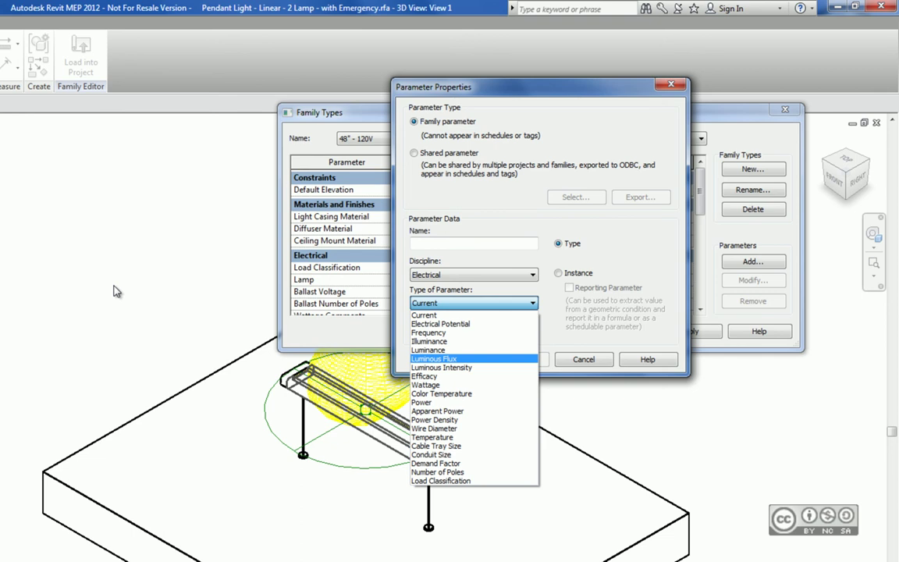
Step: Pick Luminous Flux, then revert to HVAC with Duct Size type, keeping the Dimensions group
key(Return)
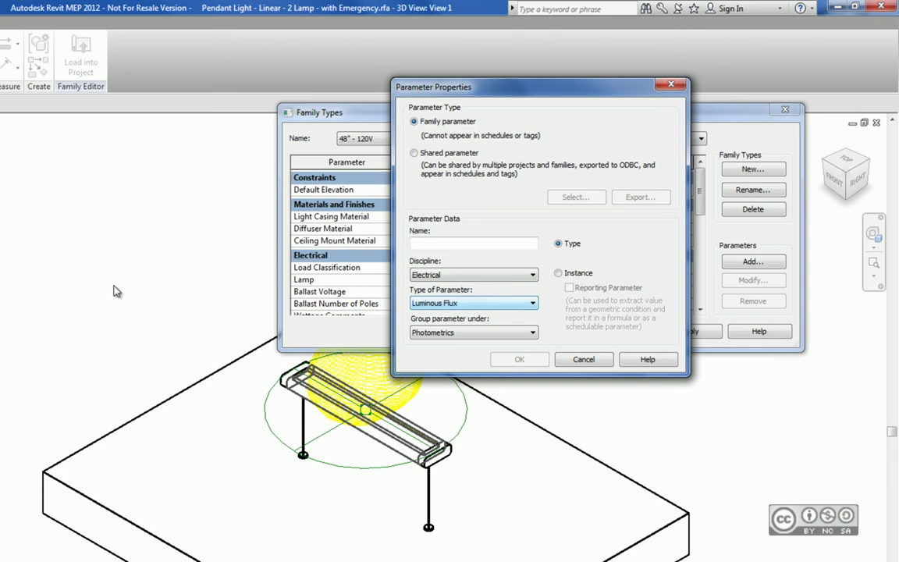
key(Up)
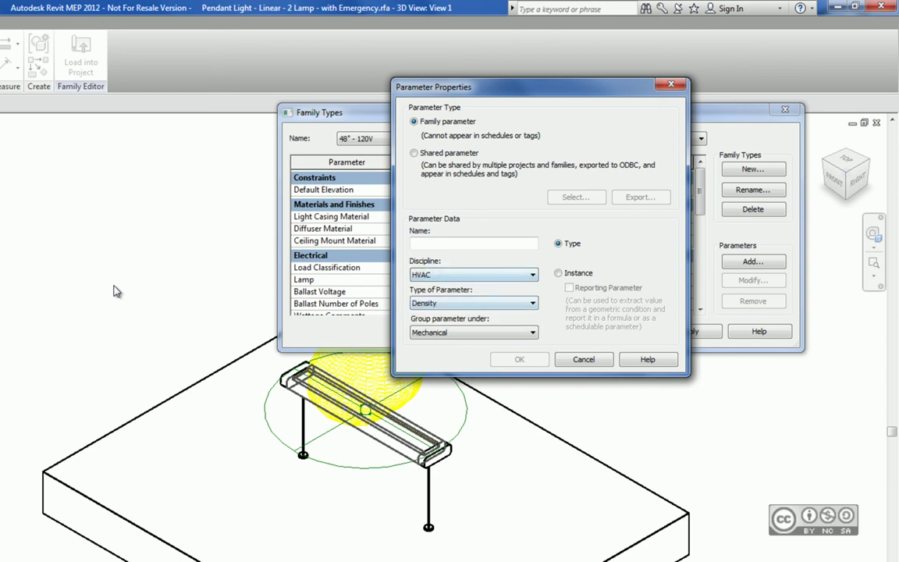
key(alt+Down)
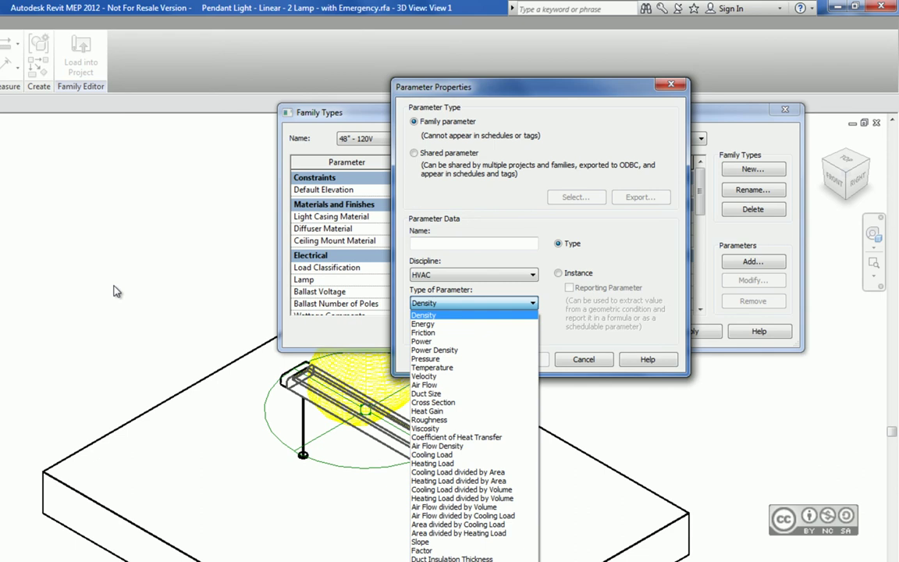
key(d)
key(Return)
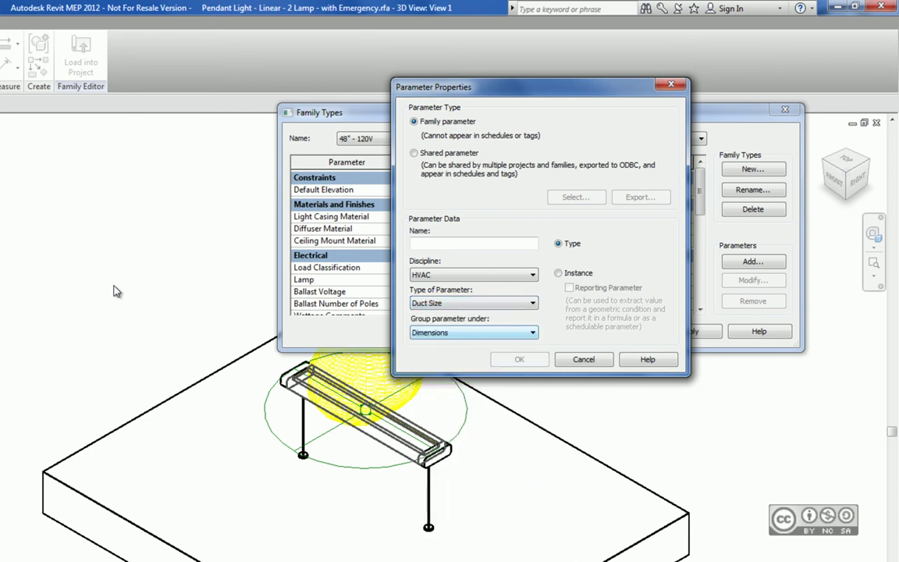
key(alt+Down)
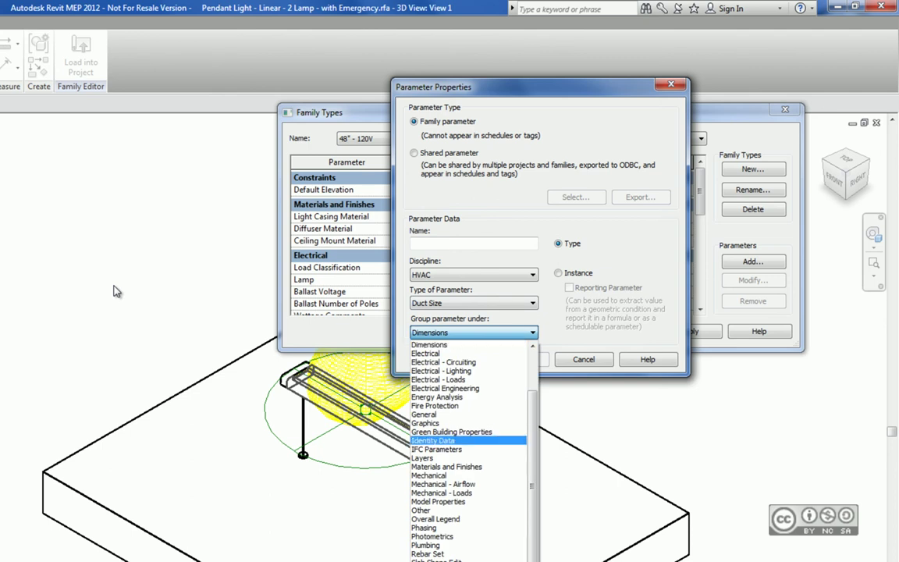
key(Escape)
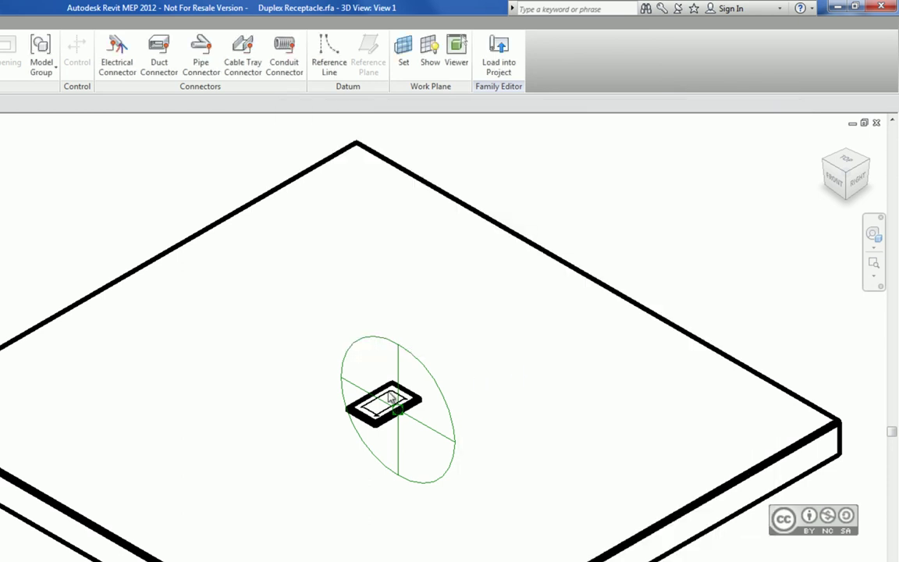
Step: Select the Duplex Receptacle's connector in the 3D view
click(392, 399)
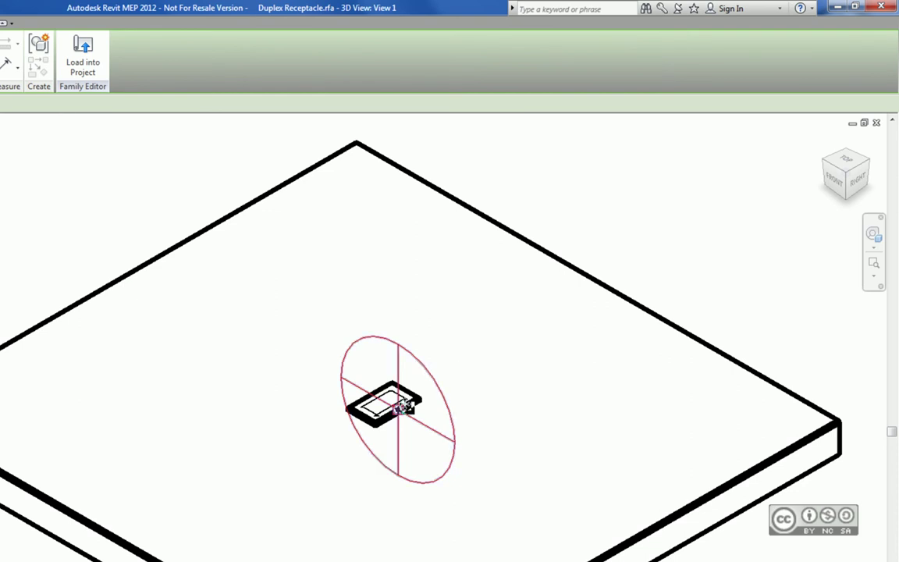
Step: Select the receptacle body and reopen Family Types showing Default Elevation 457.2
click(402, 402)
scroll(403, 402, down, 2)
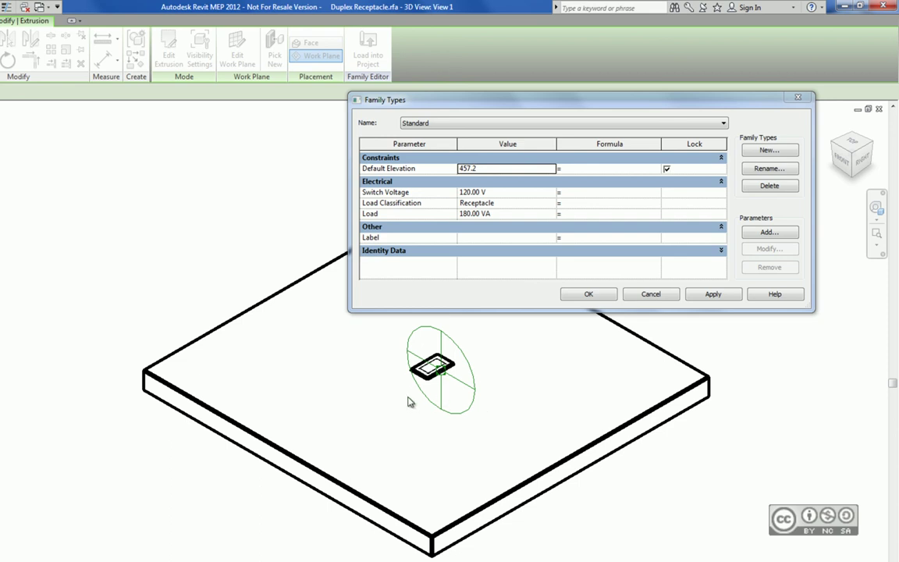
Step: Close Family Types and load the Duplex Receptacle family into Audubon_MEP.rvt
key(Return)
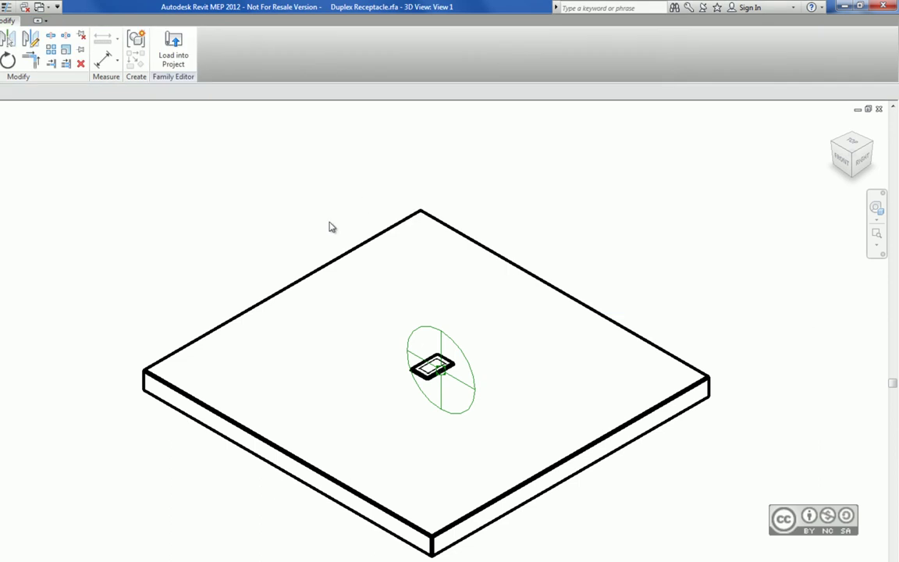
click(174, 56)
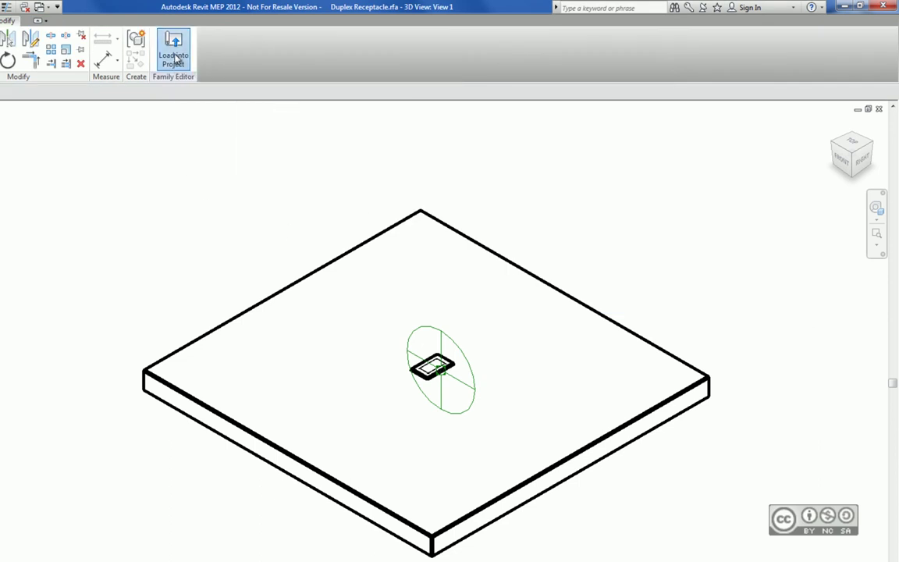
click(251, 287)
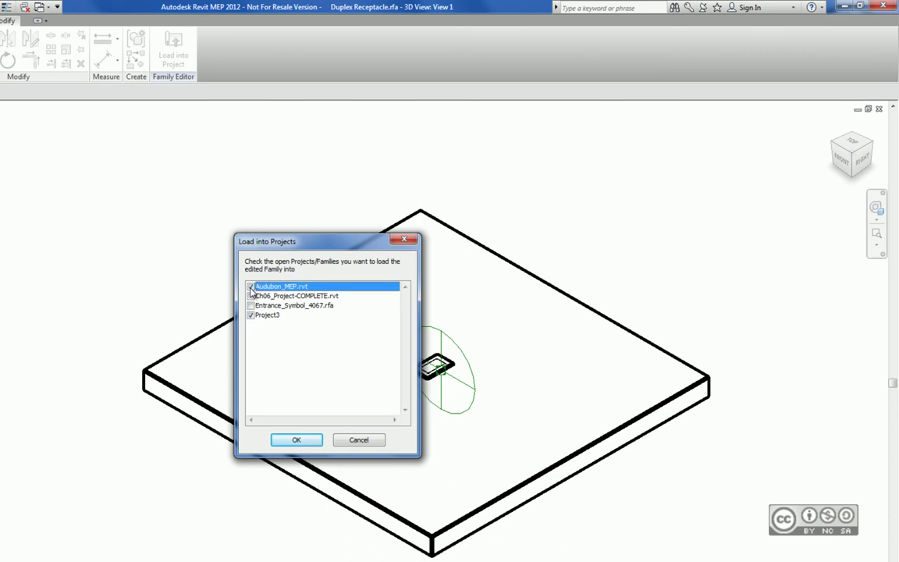
key(Return)
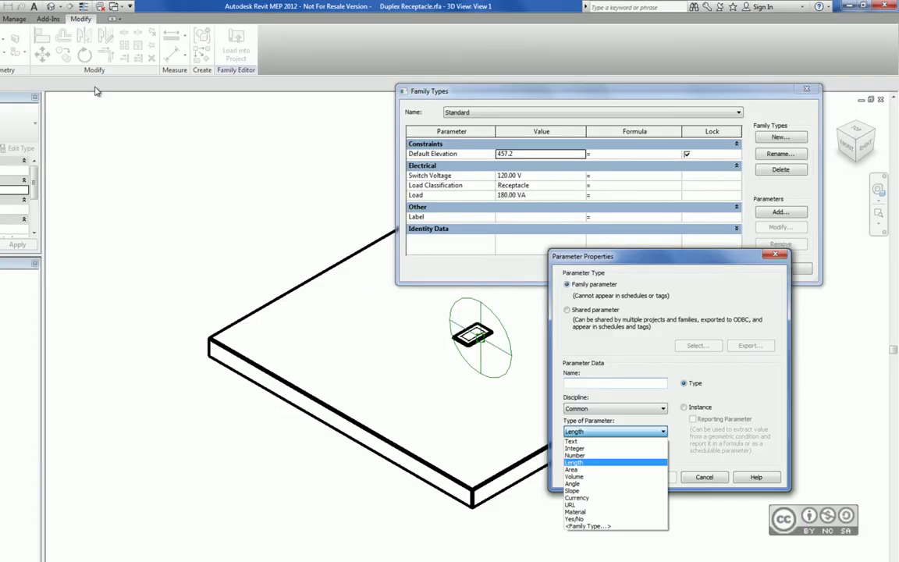
Step: Open Project3's Floor Plan: 1 - Lighting view
key(Down)
key(Down)
key(Down)
key(Down)
key(Down)
key(Down)
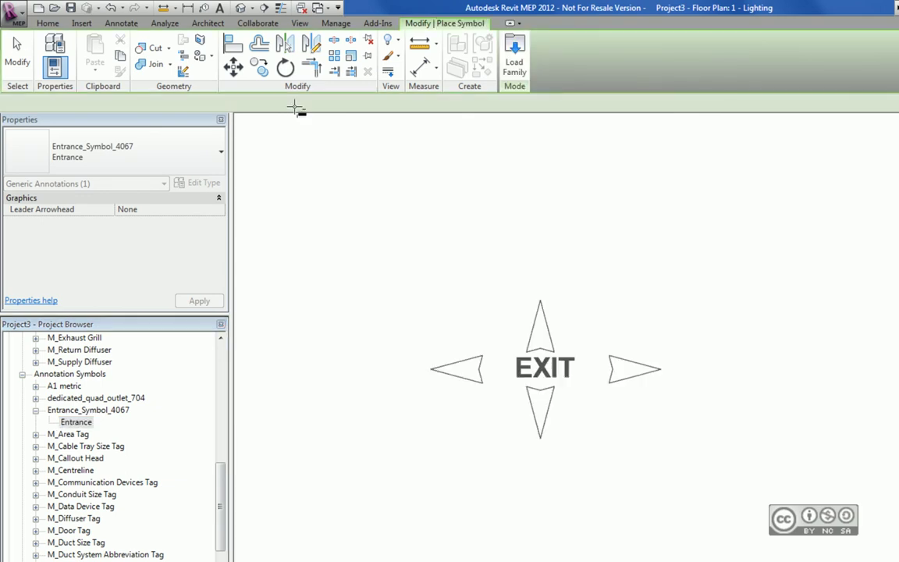
Step: Place one Entrance_Symbol_4067 EXIT symbol in the lighting plan and stop placing
click(624, 360)
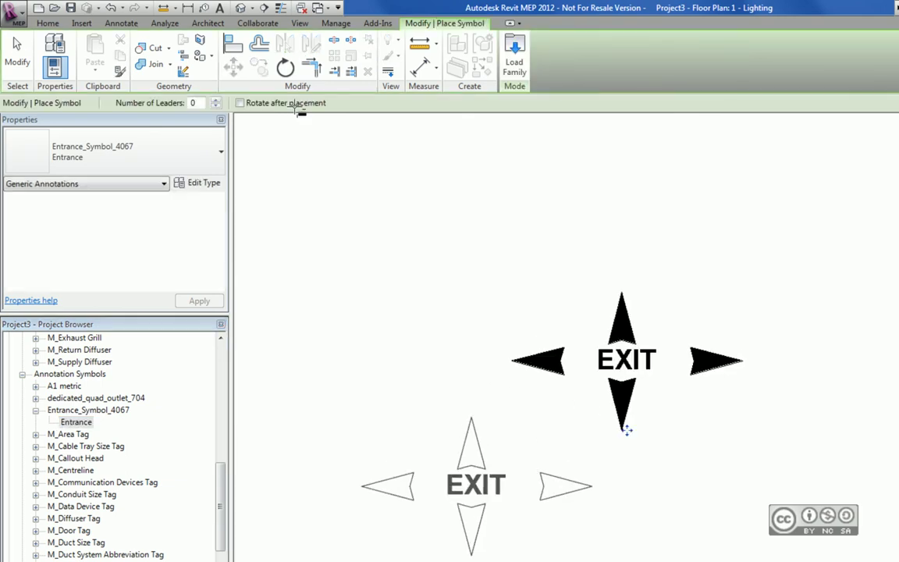
key(Escape)
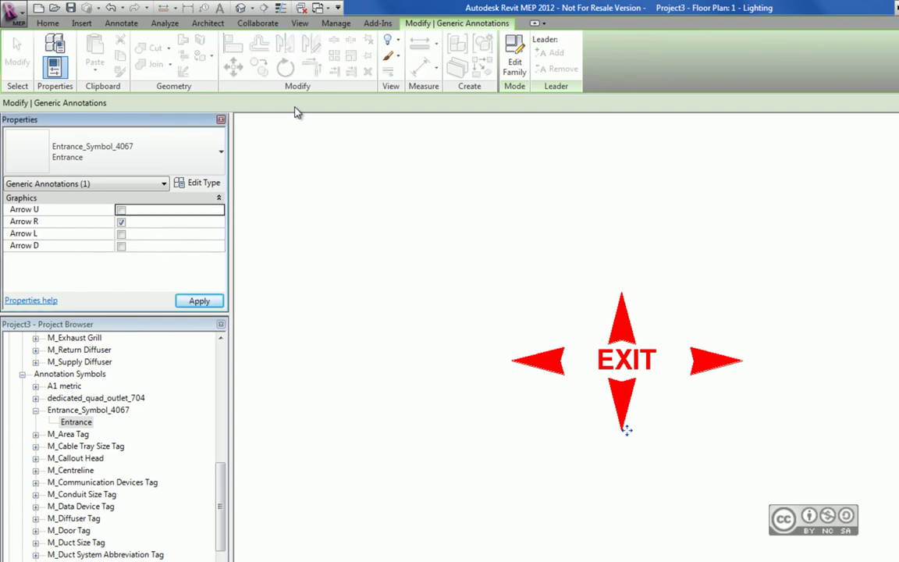
Step: Commit the arrow settings so only Arrow R displays, then deselect the symbol
key(Escape)
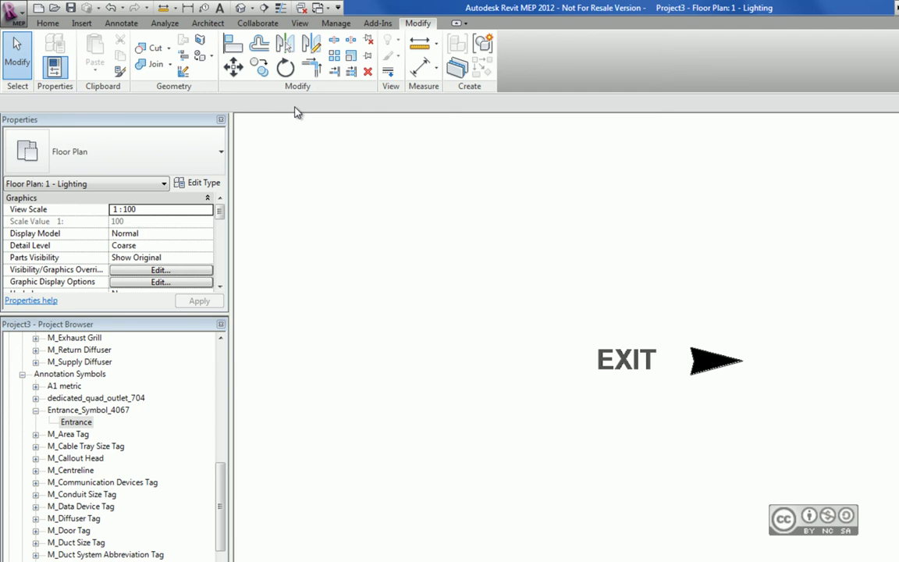